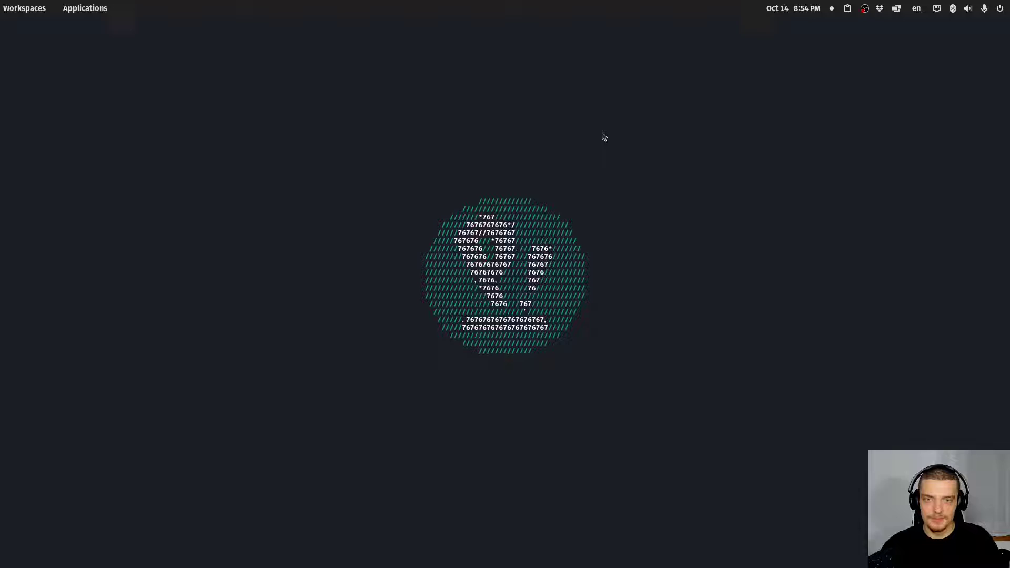
# Step: Enter the command sudo apt install qdirstat in a new terminal without running it, and close the terminal
pyautogui.hotkey('ctrl', 'alt', 't')
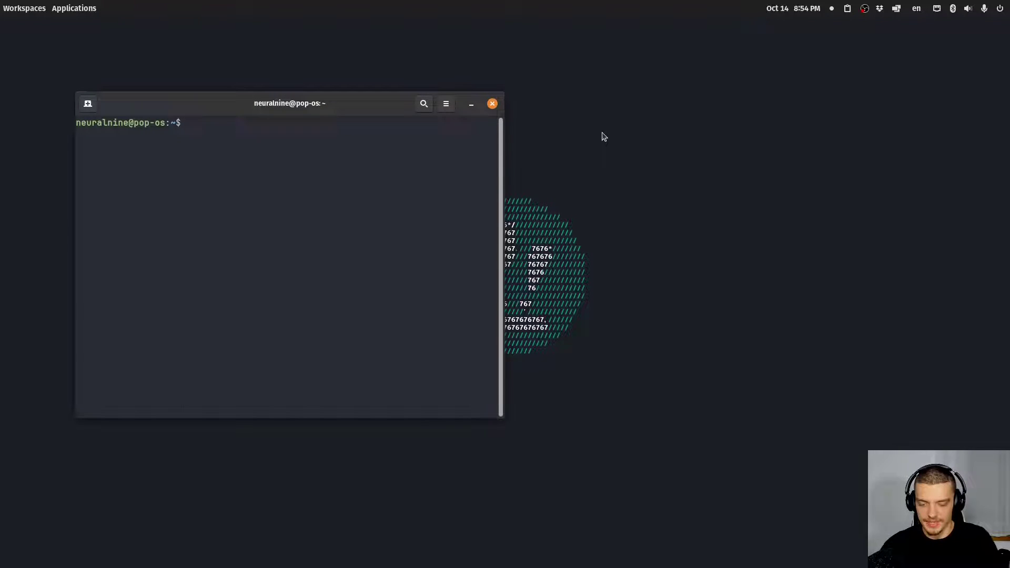
pyautogui.write('sudo apt instal')
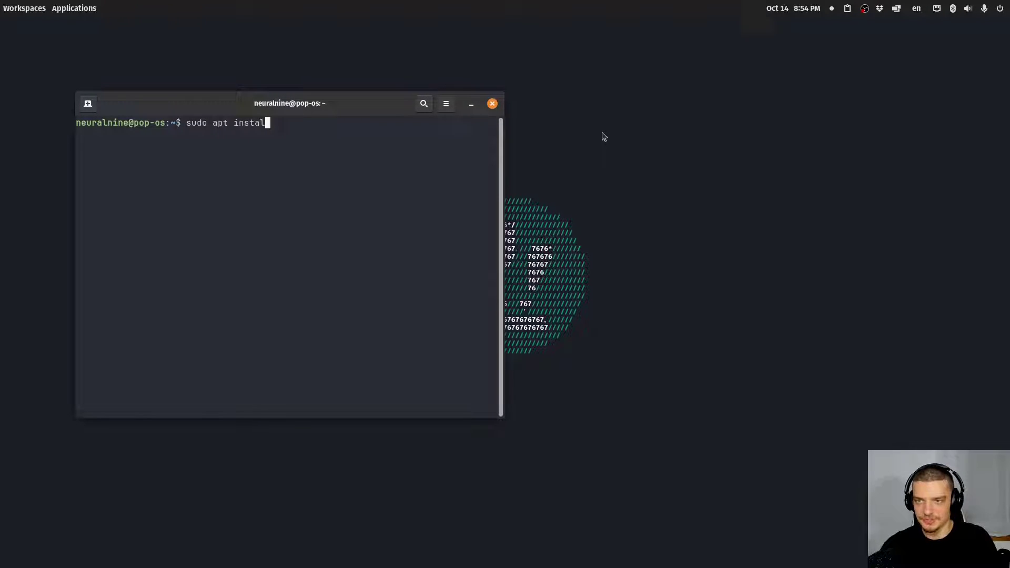
pyautogui.write('l qdirstat')
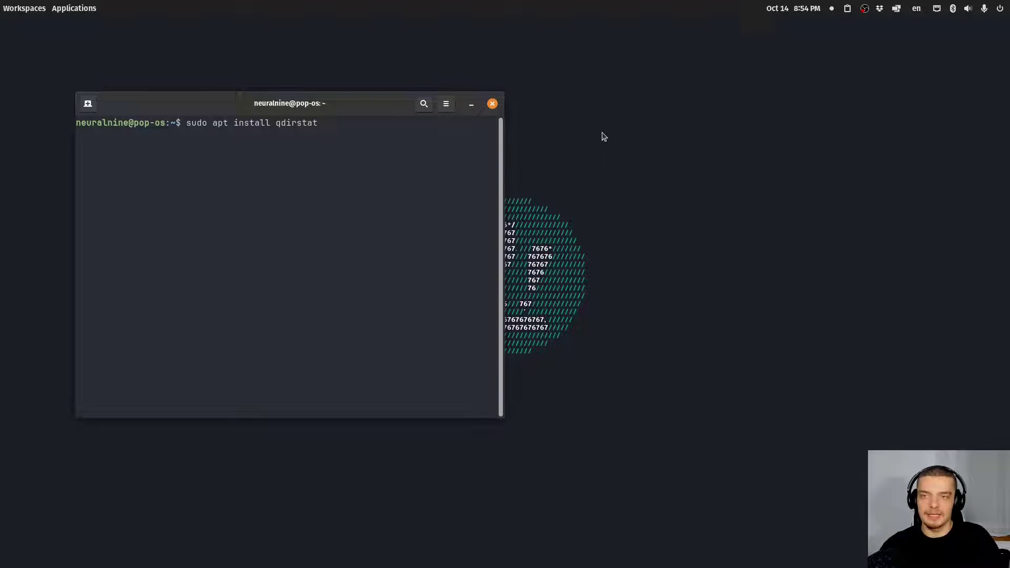
pyautogui.click(493, 104)
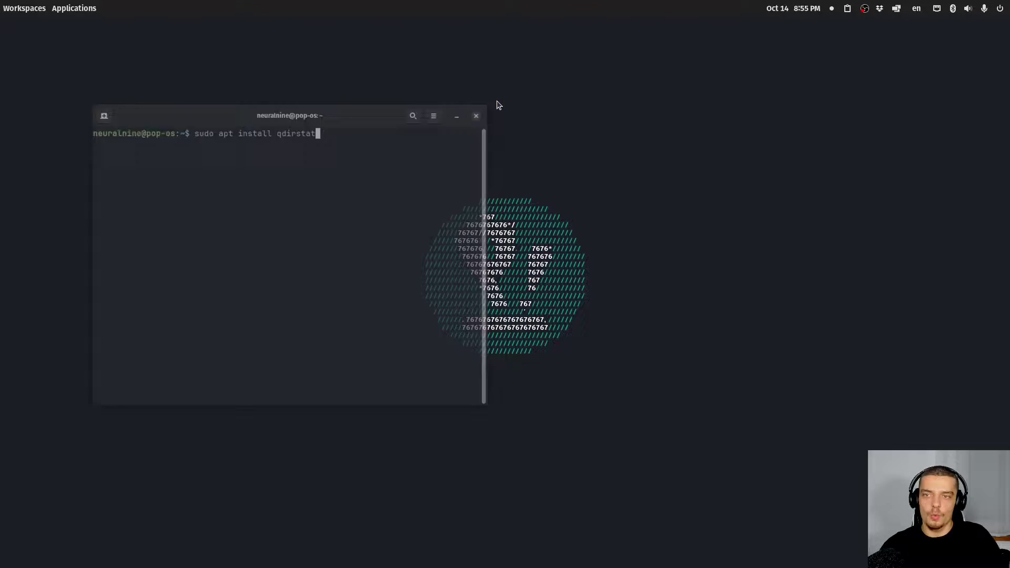
# Step: Find QDirStat in the application launcher and start it
pyautogui.press('super')
pyautogui.write('q')
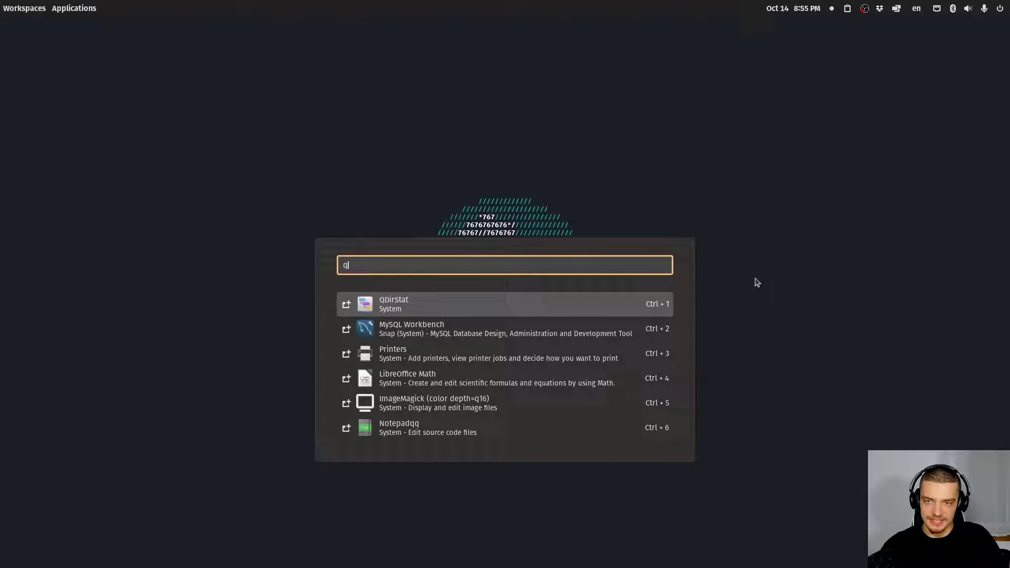
pyautogui.click(428, 305)
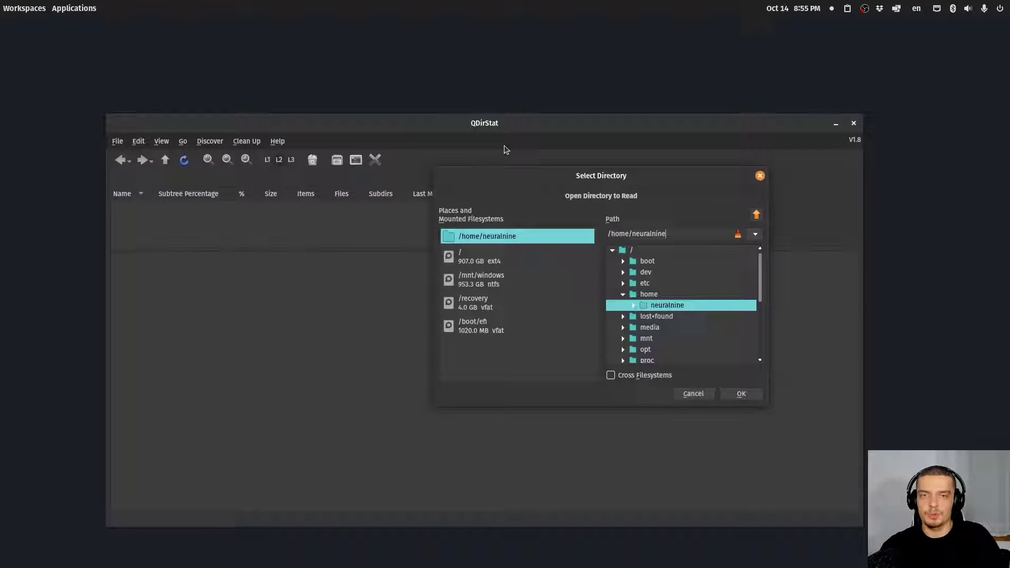
# Step: Scan the root filesystem / for disk usage and maximize the QDirStat window
pyautogui.moveTo(516, 179); pyautogui.dragTo(471, 179)
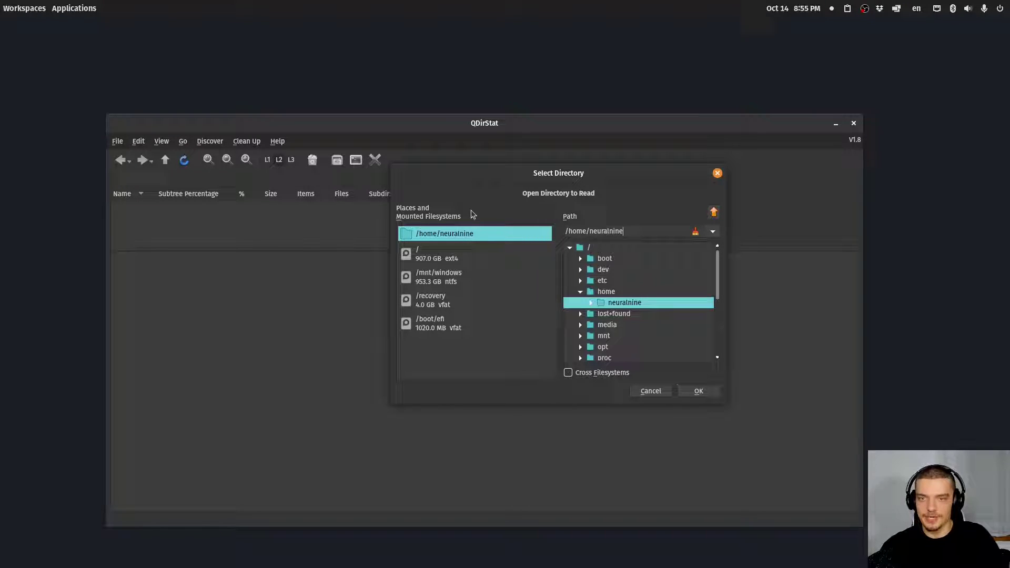
pyautogui.click(438, 257)
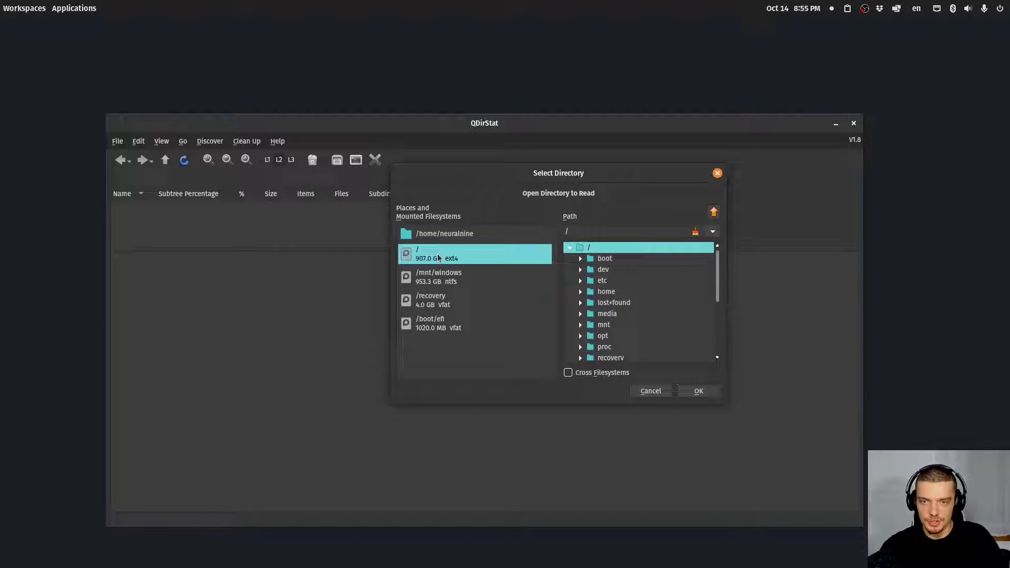
pyautogui.click(699, 392)
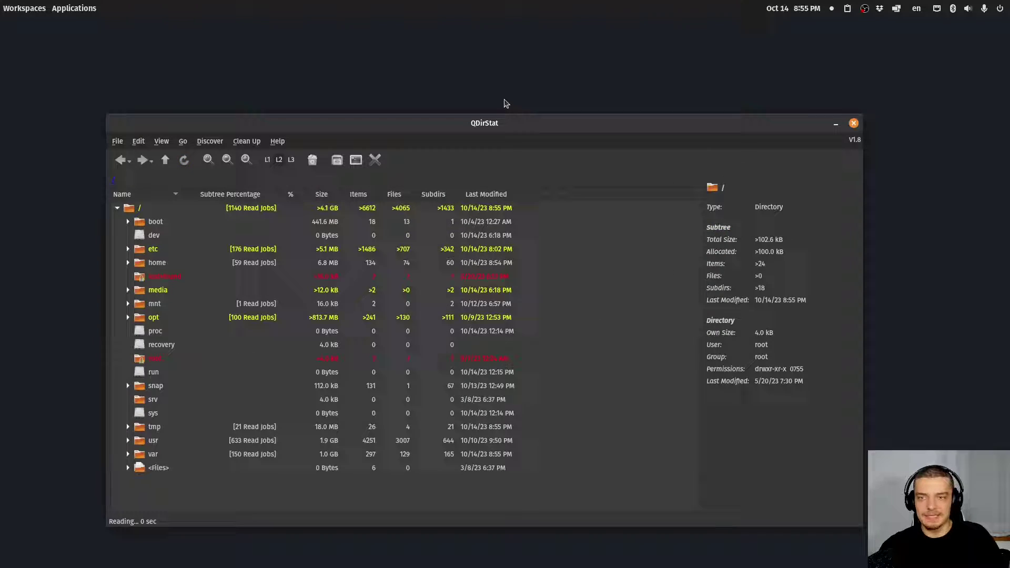
pyautogui.moveTo(503, 124); pyautogui.dragTo(503, 82)
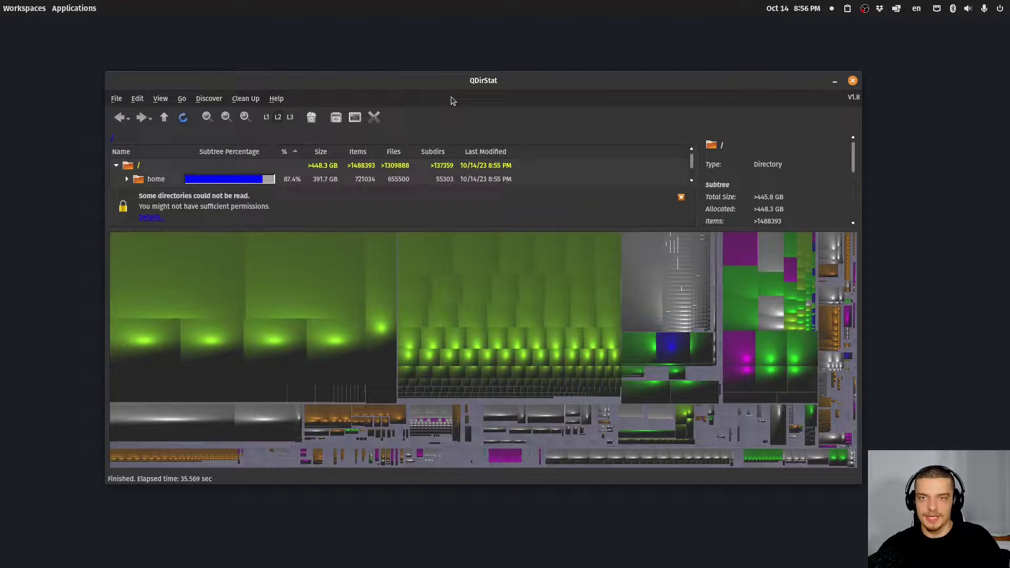
pyautogui.doubleClick(384, 77)
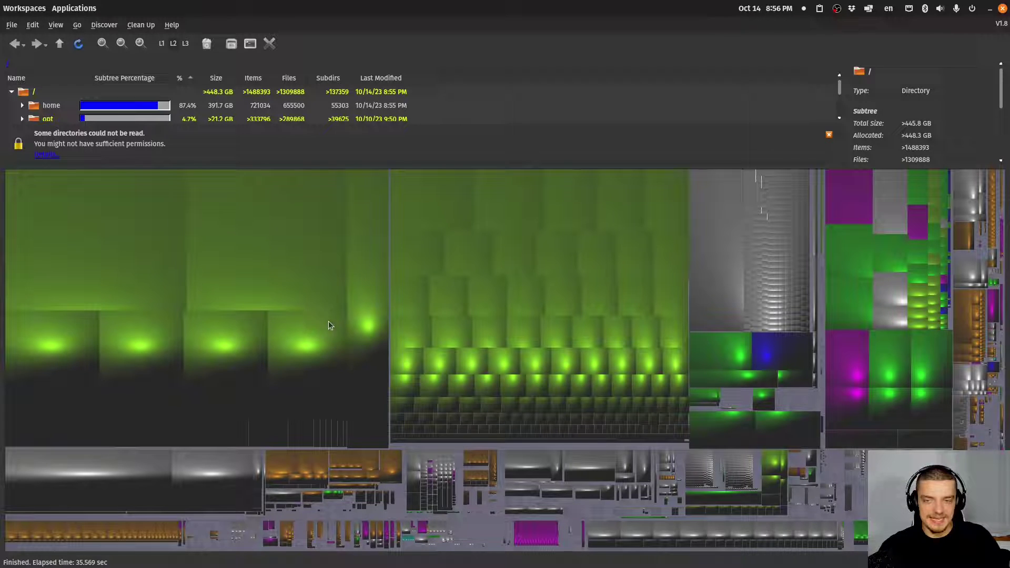
# Step: Select the treemap block of codewarsnew2_cutend.mkv.mov and look through its available file actions without applying any
pyautogui.click(140, 224)
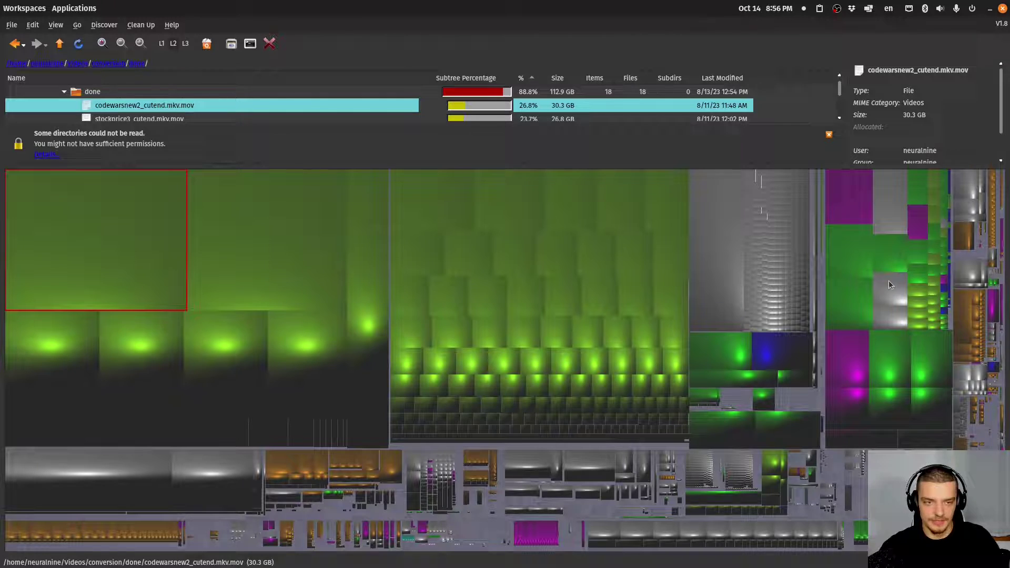
pyautogui.rightClick(75, 232)
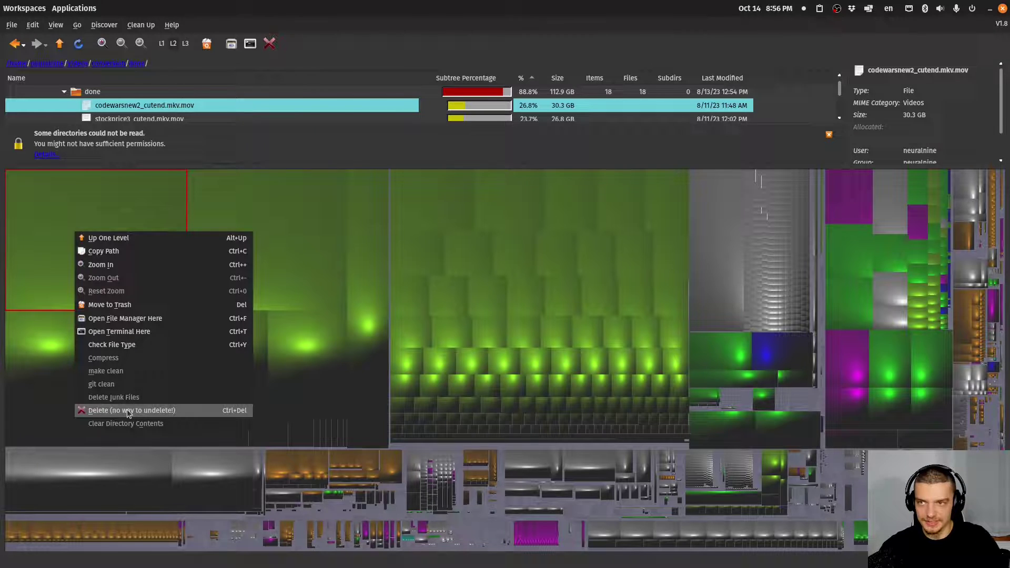
pyautogui.click(24, 184)
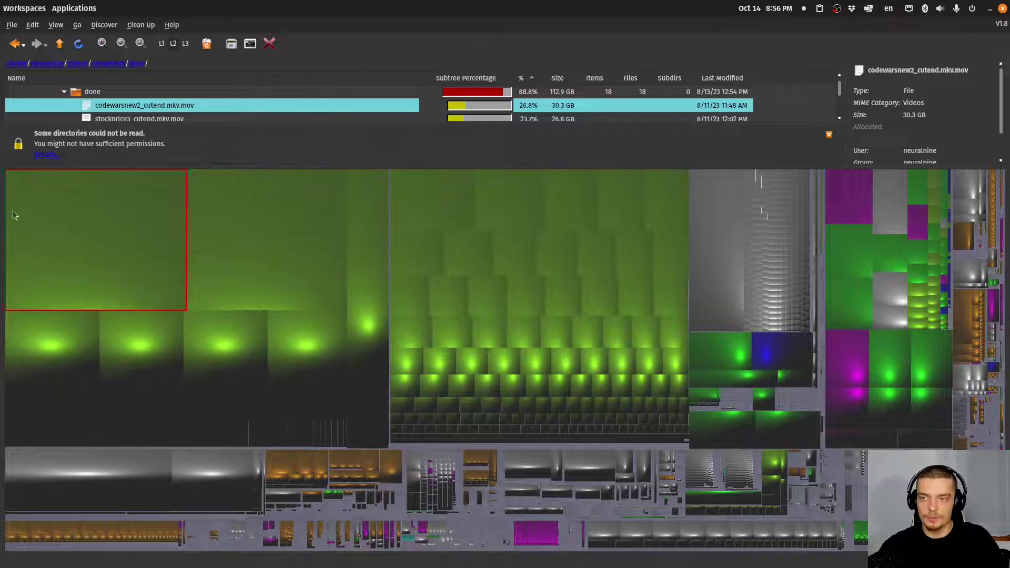
# Step: Inspect the largest video blocks of the conversion/done folder in the treemap, including stockprice3_cutend.mkv.mov and codewarsnew3_cutend_CUTFILESSOMEWHERE.mkv.mov
pyautogui.click(284, 260)
pyautogui.click(121, 256)
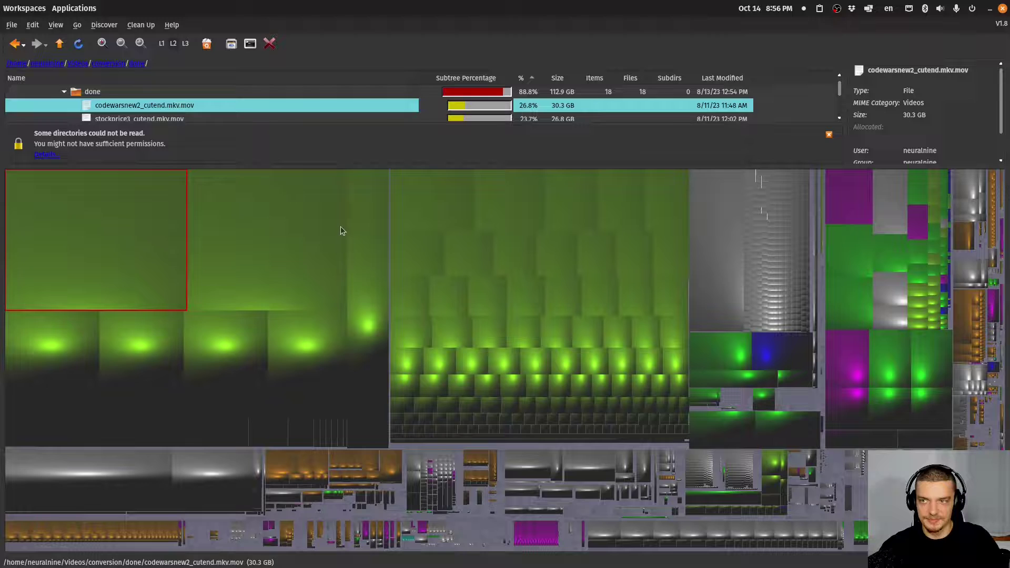
pyautogui.click(340, 226)
pyautogui.click(312, 343)
pyautogui.click(226, 343)
pyautogui.click(53, 342)
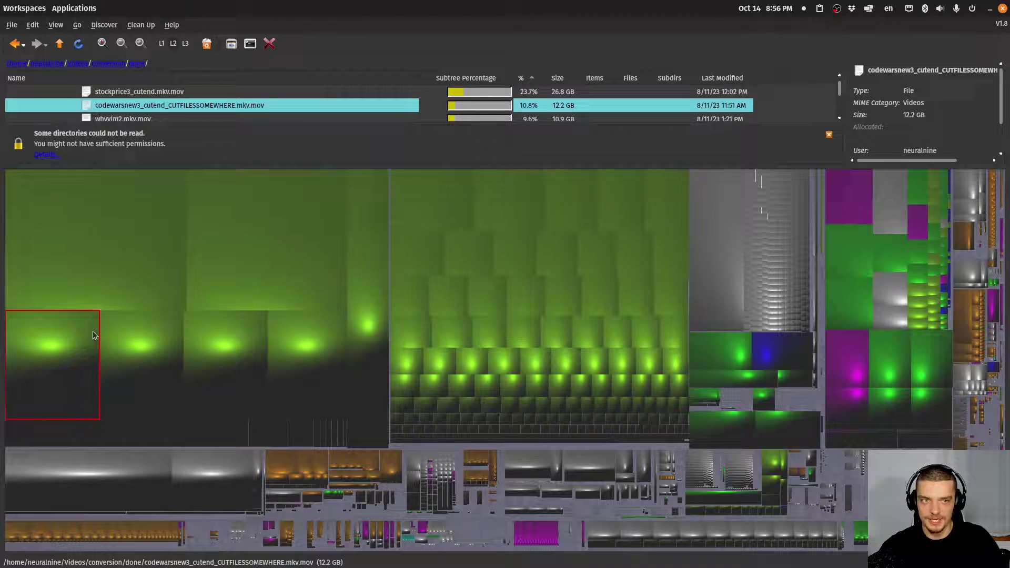
pyautogui.click(105, 241)
pyautogui.click(308, 347)
pyautogui.click(368, 316)
pyautogui.click(313, 256)
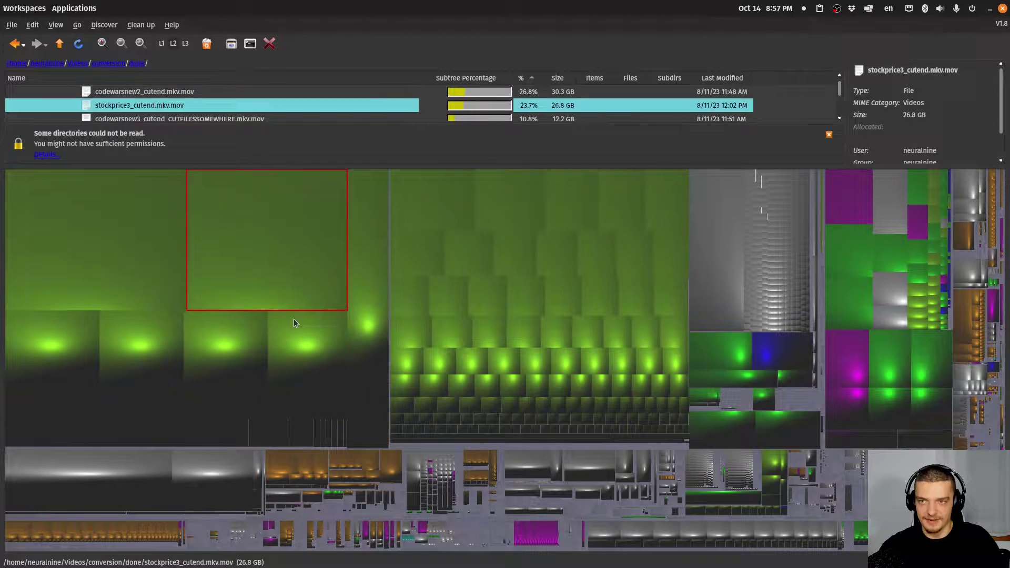
pyautogui.click(247, 315)
pyautogui.click(157, 273)
pyautogui.click(106, 326)
pyautogui.click(65, 344)
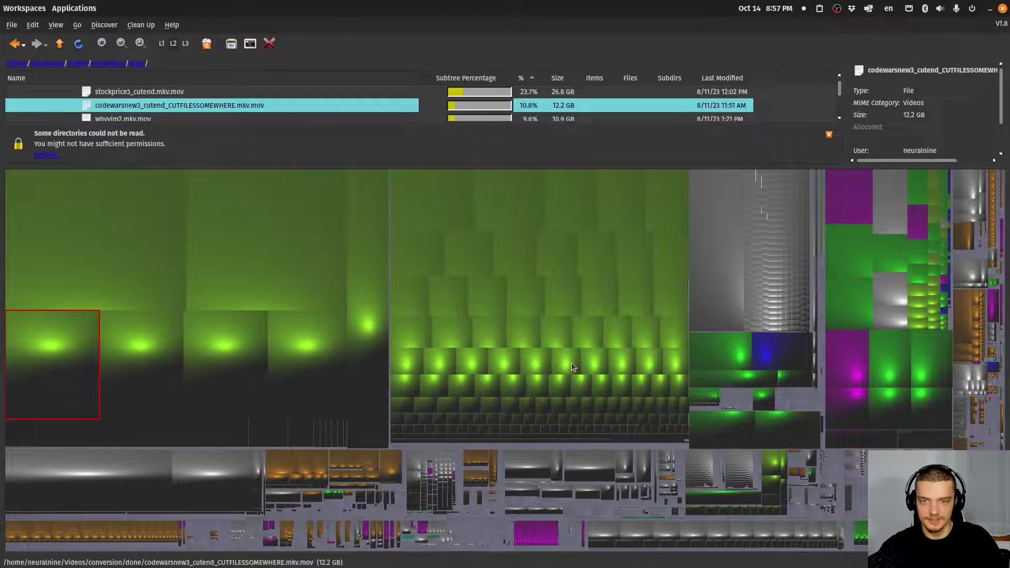
# Step: Inspect several mid-sized video blocks stored directly in the Videos folder, such as cuda.mov and ensemble.mov
pyautogui.click(456, 198)
pyautogui.click(669, 227)
pyautogui.click(597, 261)
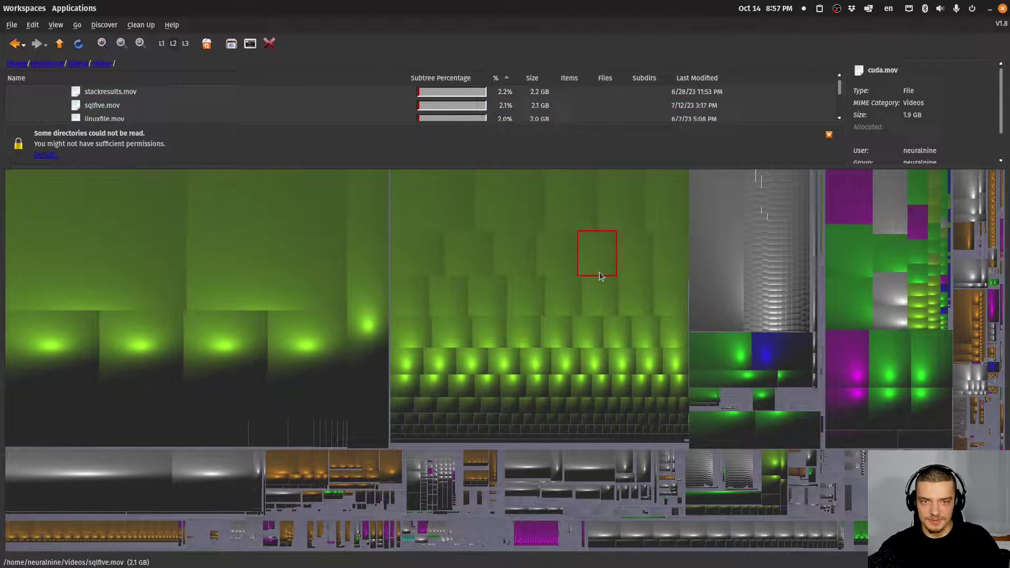
pyautogui.click(468, 255)
pyautogui.click(453, 331)
pyautogui.click(616, 333)
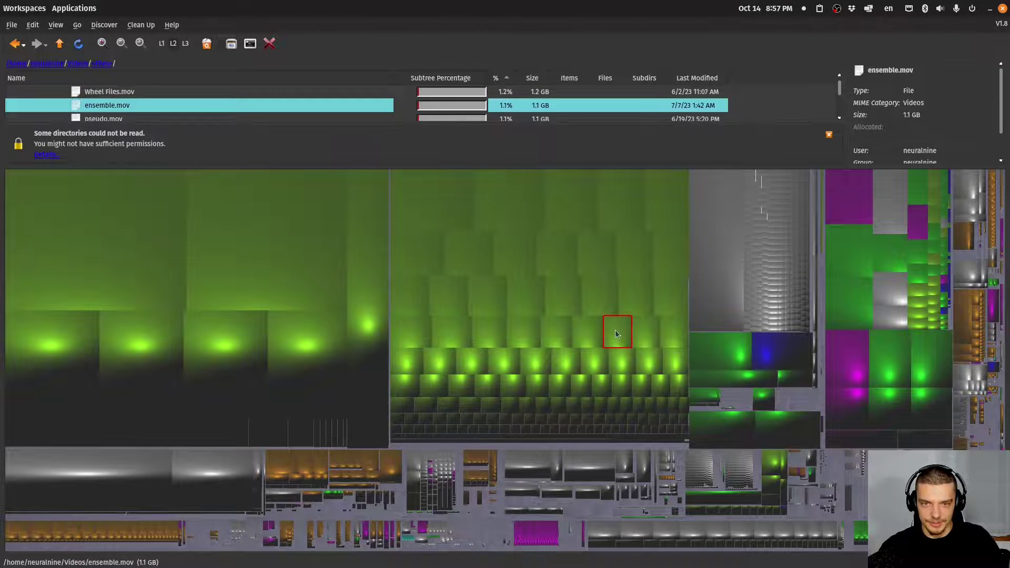
# Step: Inspect large blocks outside Videos: ISOT_Botnet_DataSet_2010.pcap, the DaVinci Resolve .deb packages, the Thunderbird INBOX, libtorch_cuda.so and a pip cache file
pyautogui.click(721, 297)
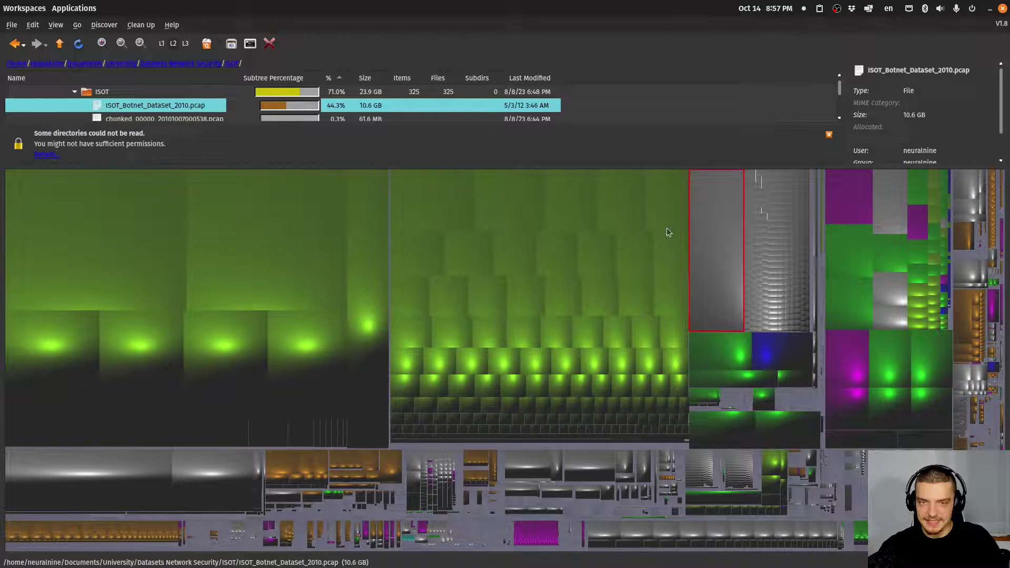
pyautogui.click(912, 351)
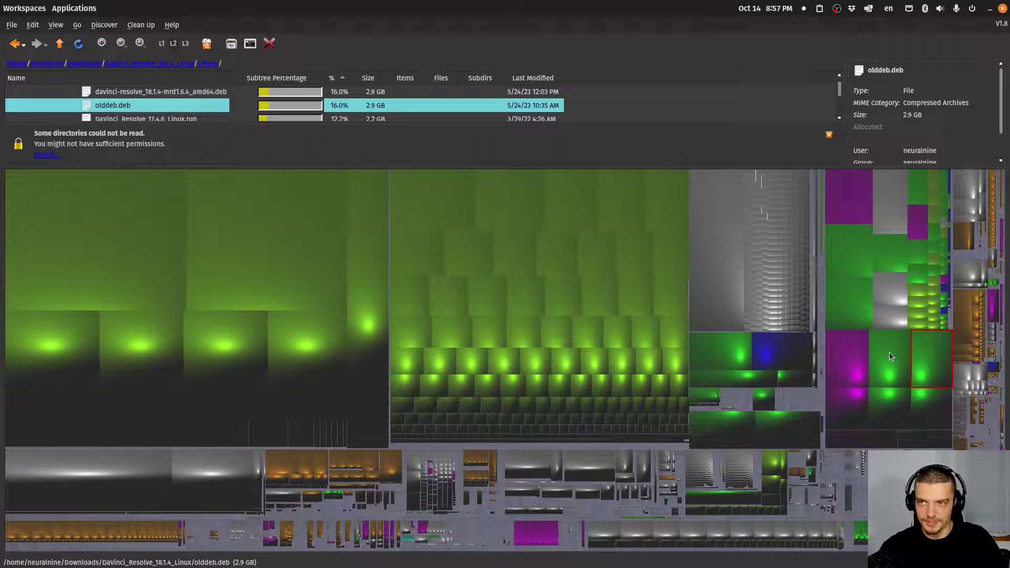
pyautogui.click(890, 356)
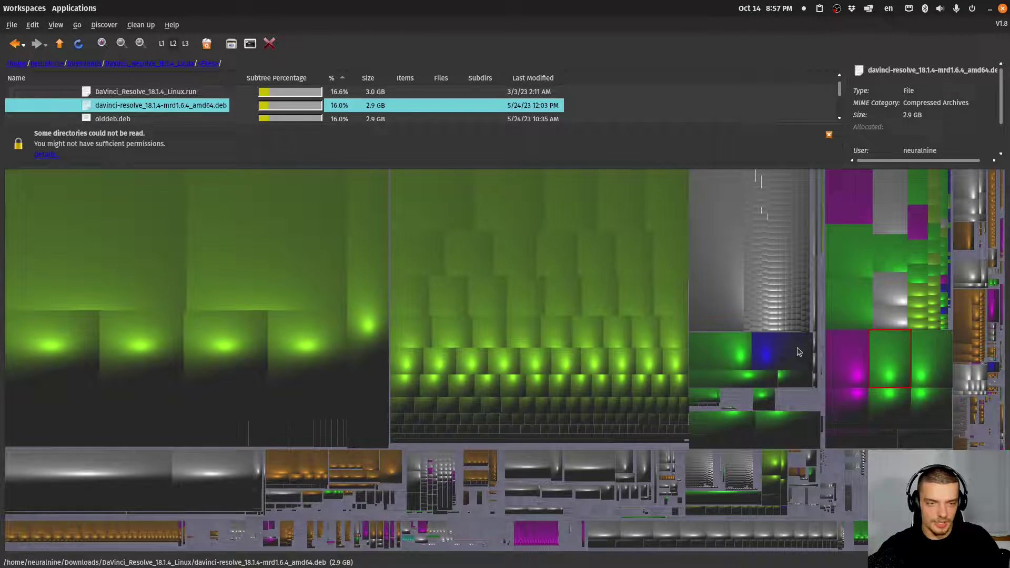
pyautogui.click(116, 475)
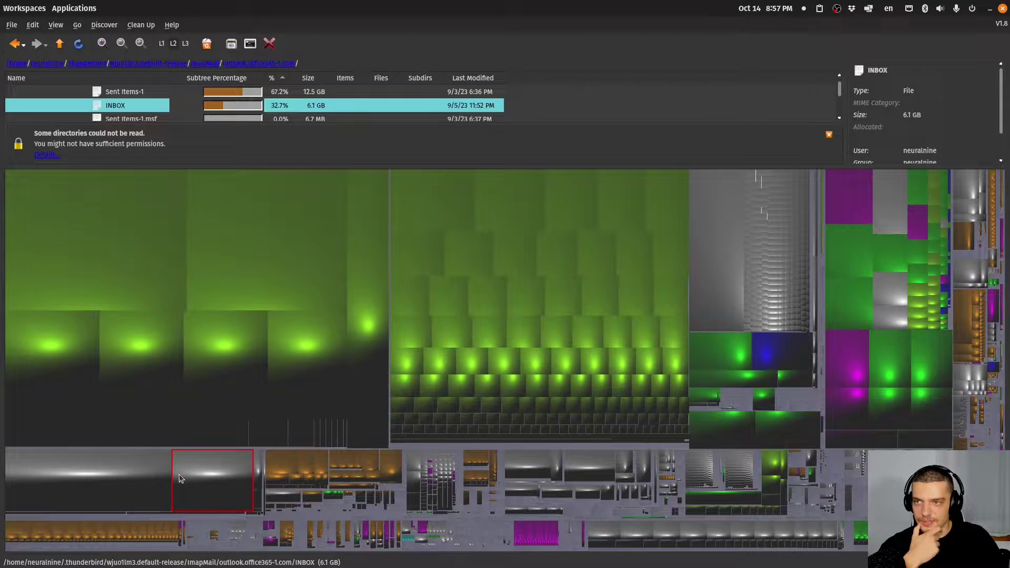
pyautogui.click(287, 465)
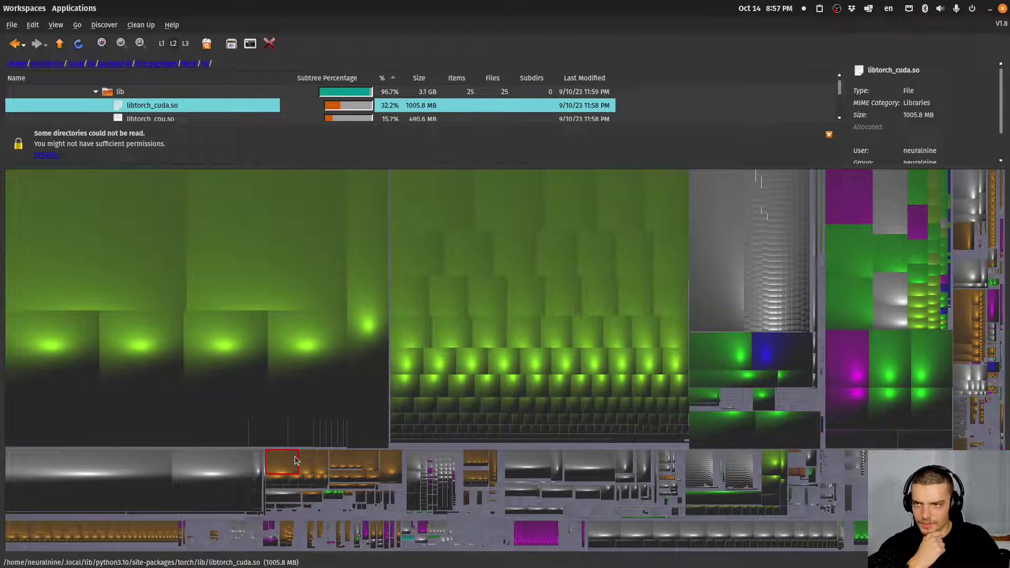
pyautogui.click(520, 463)
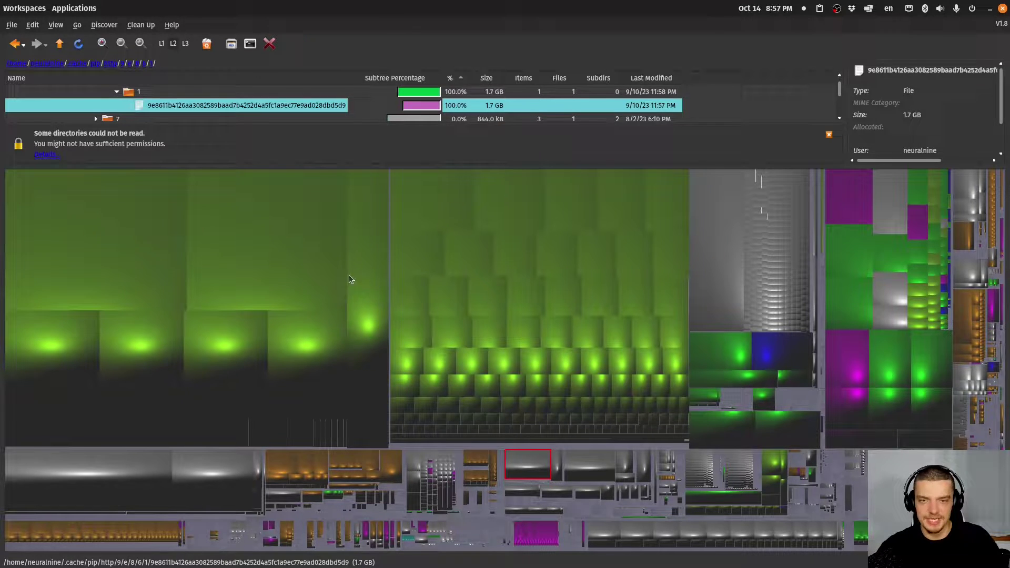
# Step: Select the codewarsnew2_cutend.mkv.mov block and enlarge the directory tree area above the treemap
pyautogui.click(124, 286)
pyautogui.scroll(3, 216, 108)
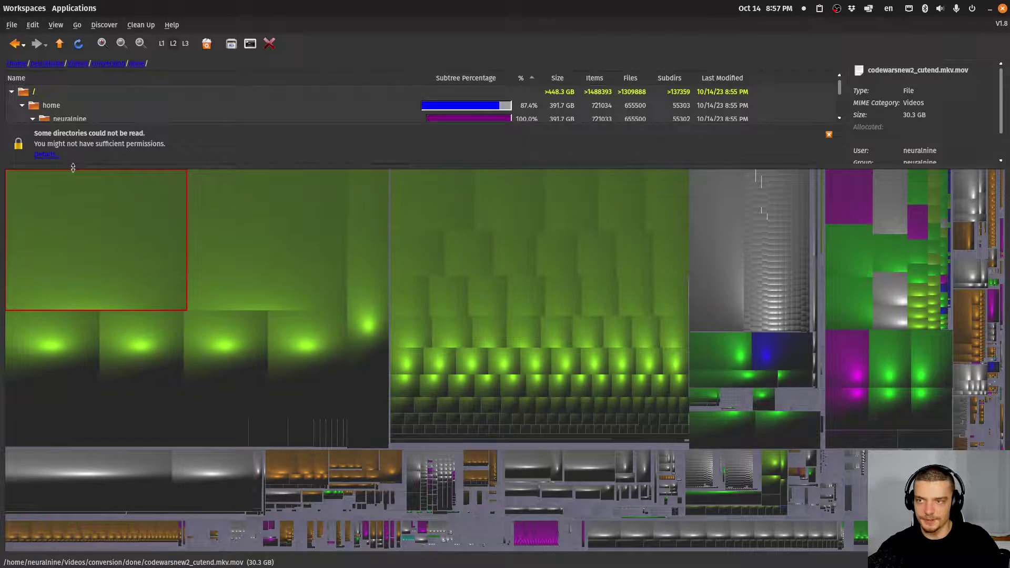
pyautogui.moveTo(73, 167); pyautogui.dragTo(73, 283)
pyautogui.scroll(-1, 177, 181)
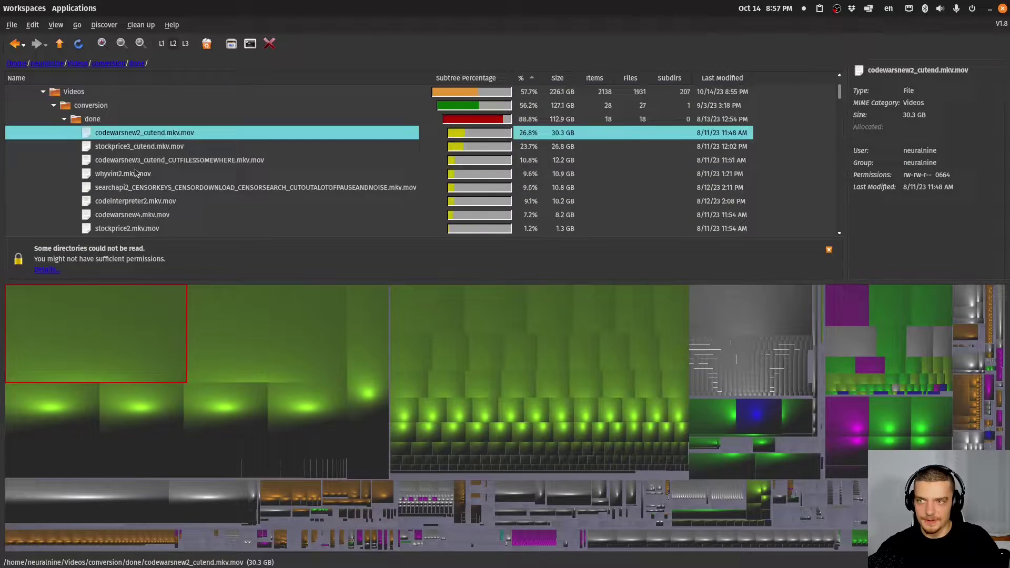
# Step: Select the Videos directory in the tree and zoom the treemap in on its contents
pyautogui.scroll(1, 95, 152)
pyautogui.click(61, 134)
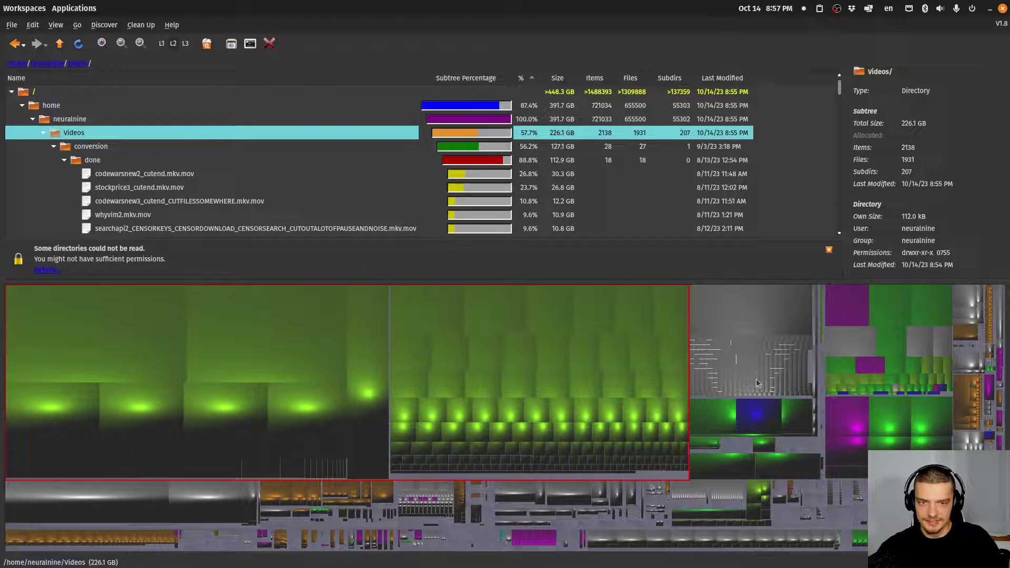
pyautogui.scroll(1, 314, 353)
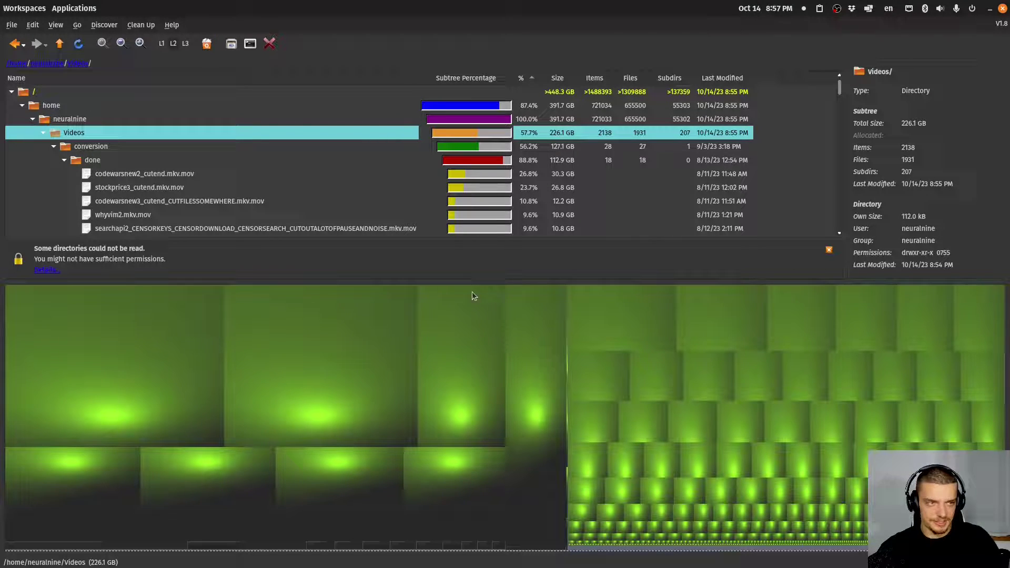
# Step: Check individual video files in the zoomed Videos treemap, including terminal.mov and stackresults.mov
pyautogui.click(702, 463)
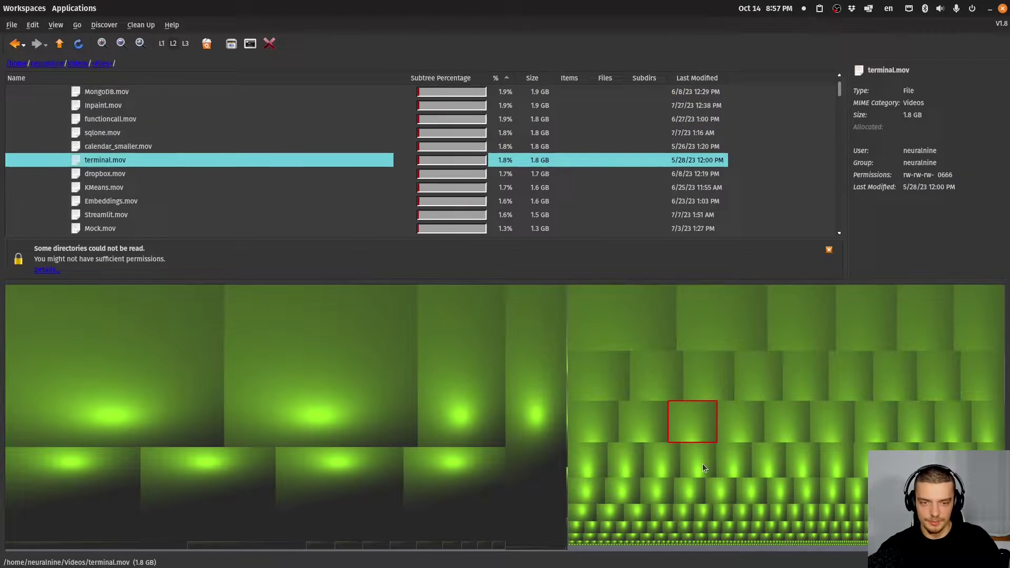
pyautogui.click(661, 513)
pyautogui.click(615, 523)
pyautogui.click(704, 374)
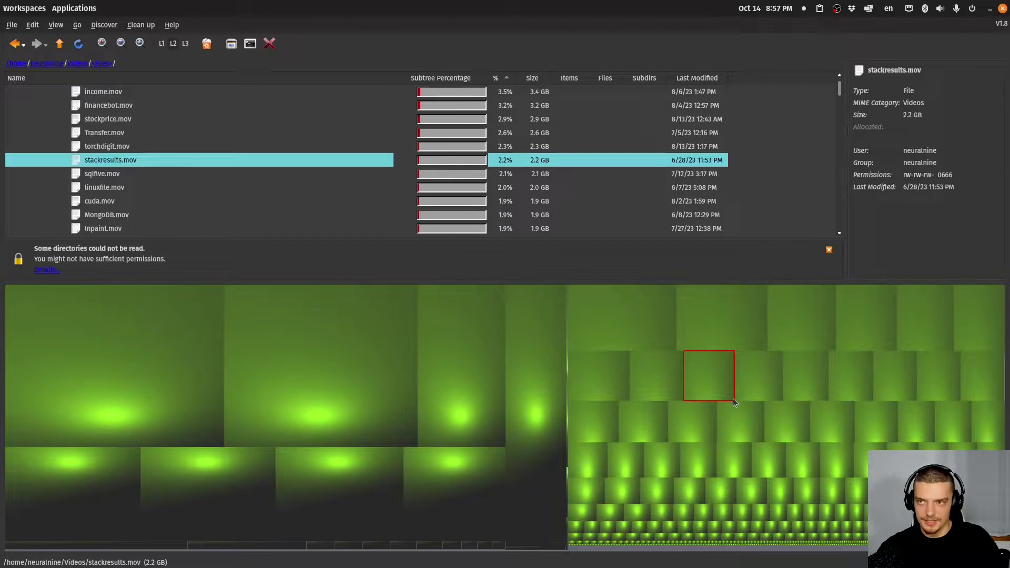
pyautogui.click(875, 421)
pyautogui.click(707, 375)
# Step: Examine the big conversion/done blocks in the zoomed treemap, from codewarsnew2_cutend.mkv.mov to codewarsnew4.mkv.mov
pyautogui.click(235, 335)
pyautogui.click(158, 405)
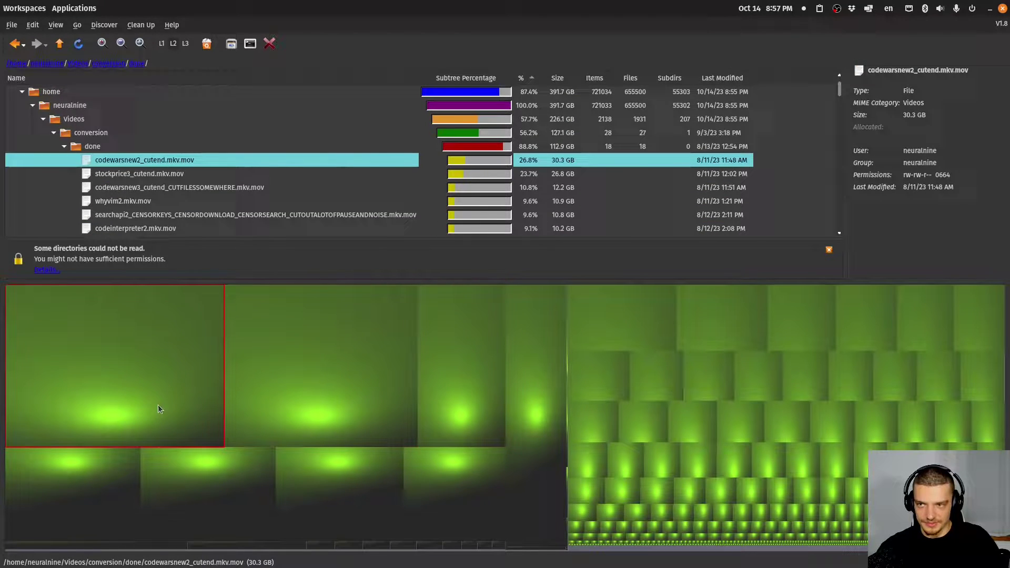
pyautogui.click(247, 474)
pyautogui.click(337, 474)
pyautogui.click(475, 473)
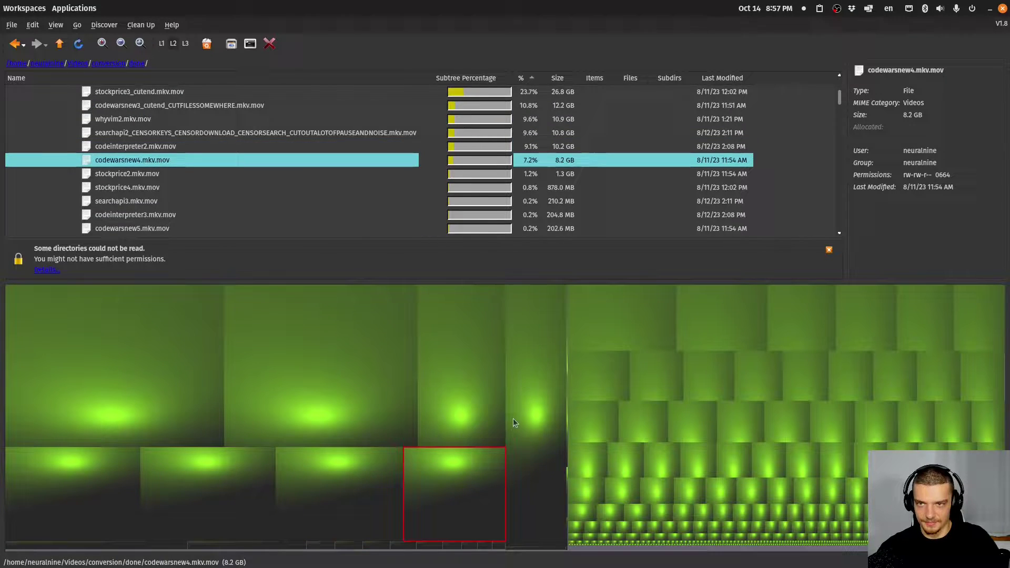
pyautogui.click(518, 418)
pyautogui.click(942, 373)
pyautogui.click(438, 482)
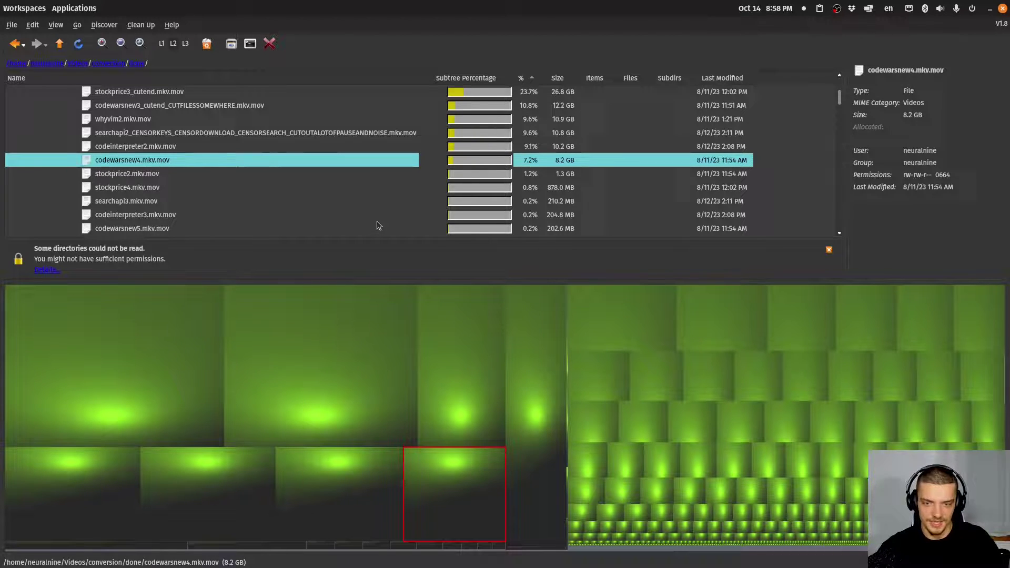
# Step: Compare blocks from the conversion/done folder with smaller Videos files such as income2_cutinbetweet.mkv
pyautogui.click(769, 416)
pyautogui.click(386, 371)
pyautogui.click(138, 369)
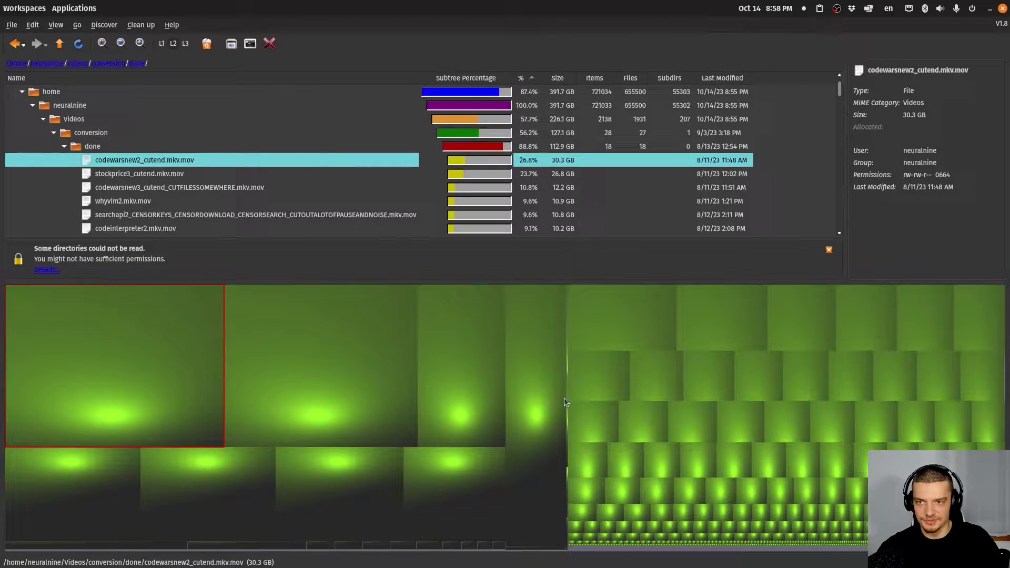
pyautogui.click(563, 398)
pyautogui.click(868, 416)
pyautogui.click(779, 497)
pyautogui.click(746, 447)
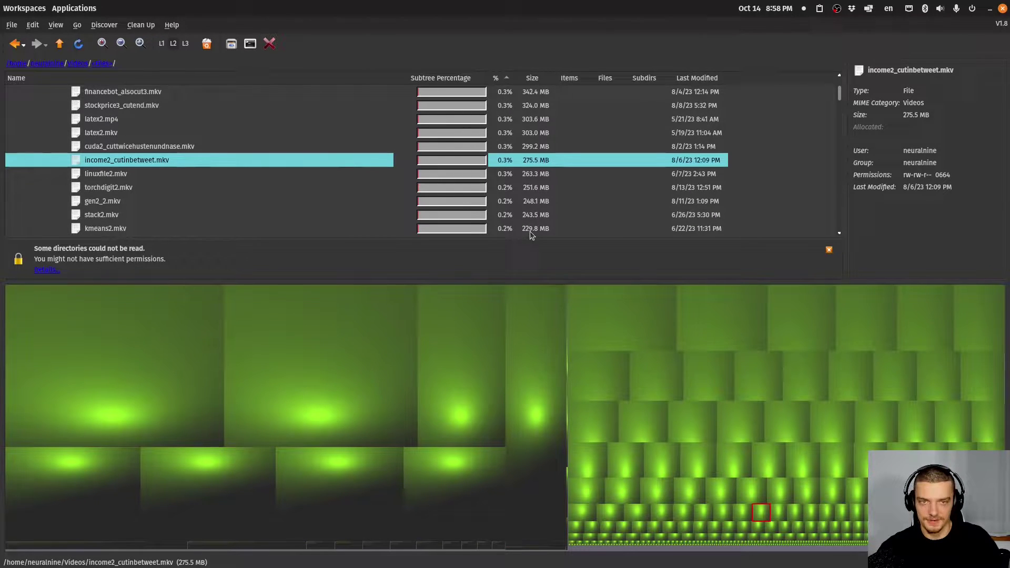
# Step: Zoom the treemap back out to the whole filesystem and select DaVinci_Resolve_18.1.4_Linux.run in Downloads
pyautogui.scroll(-1, 708, 369)
pyautogui.scroll(1, 898, 415)
pyautogui.scroll(-1, 899, 415)
pyautogui.click(908, 416)
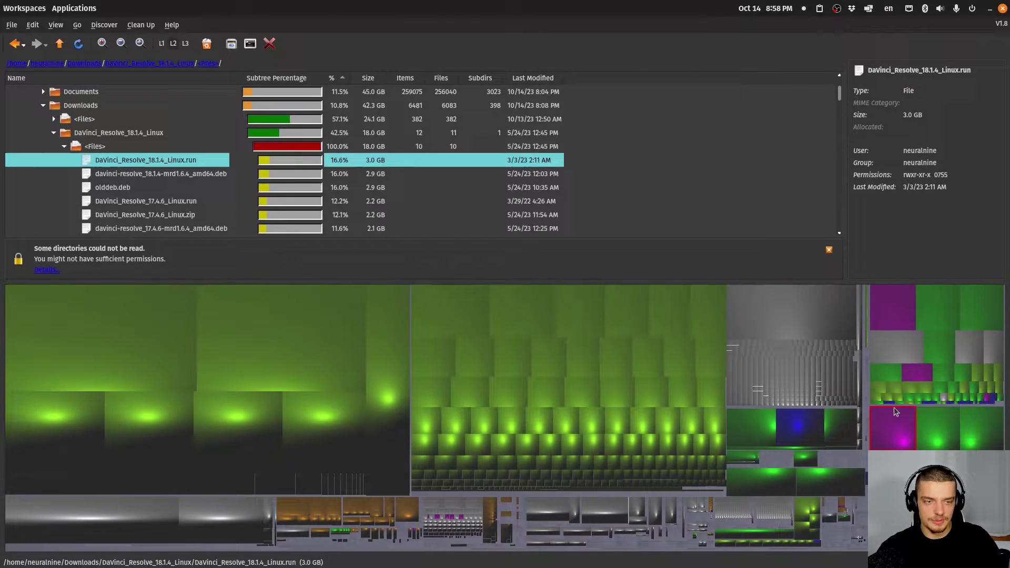
pyautogui.scroll(1, 914, 413)
pyautogui.scroll(-2, 705, 400)
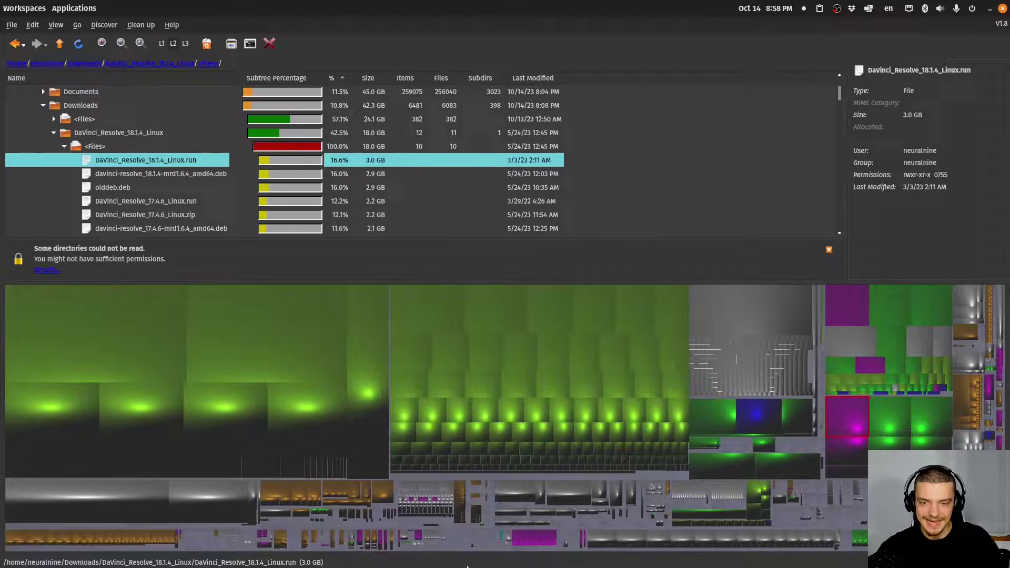